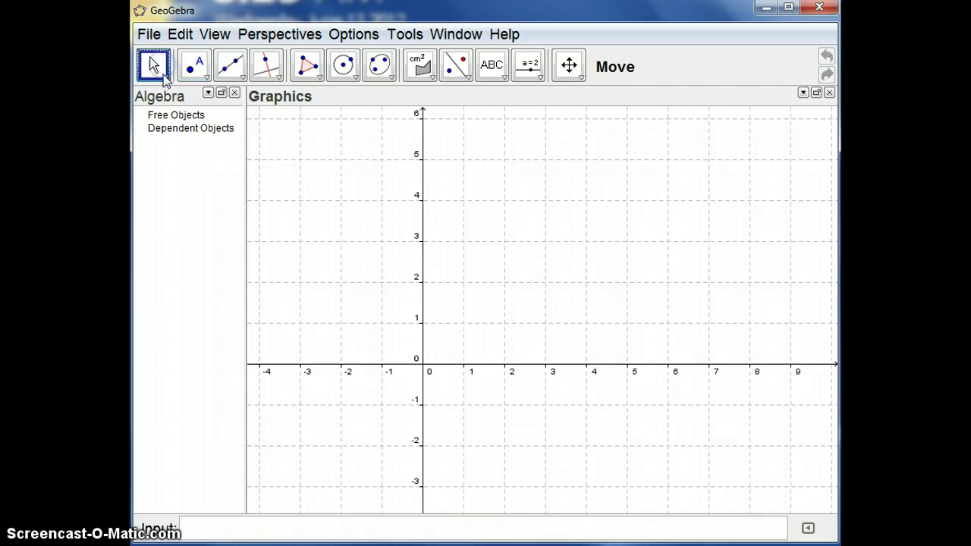
Shift the coordinate plane down and to the left with Move Graphics View, giving the first quadrant more room.
click(165, 78)
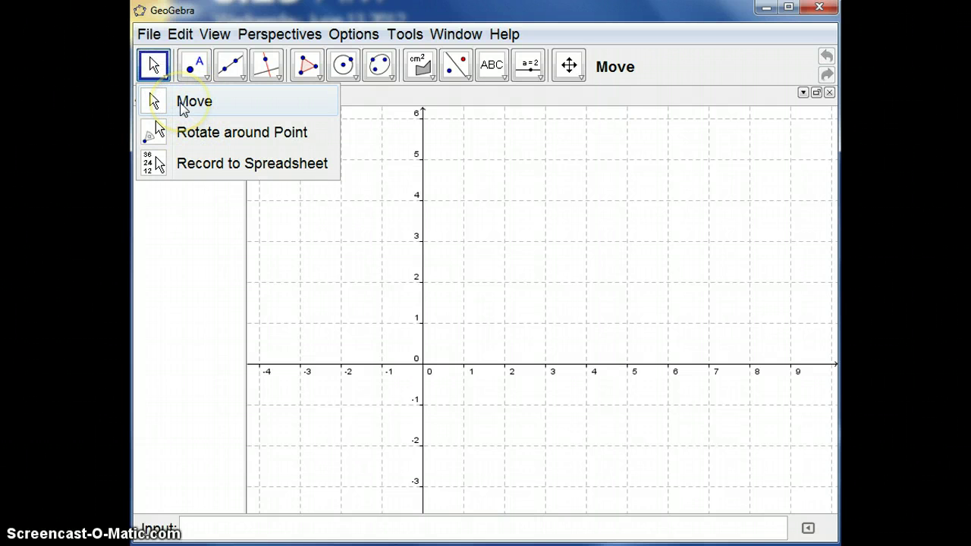
click(182, 106)
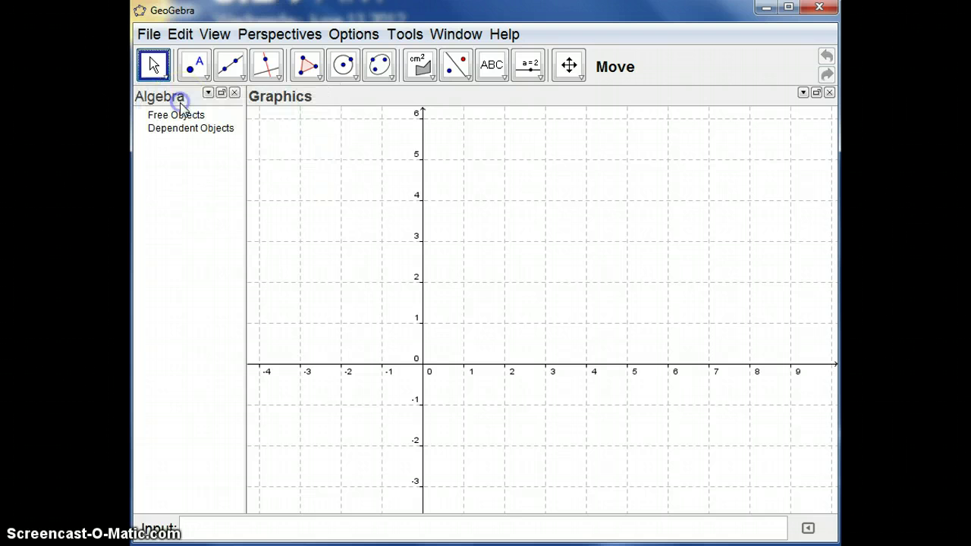
click(574, 76)
click(581, 101)
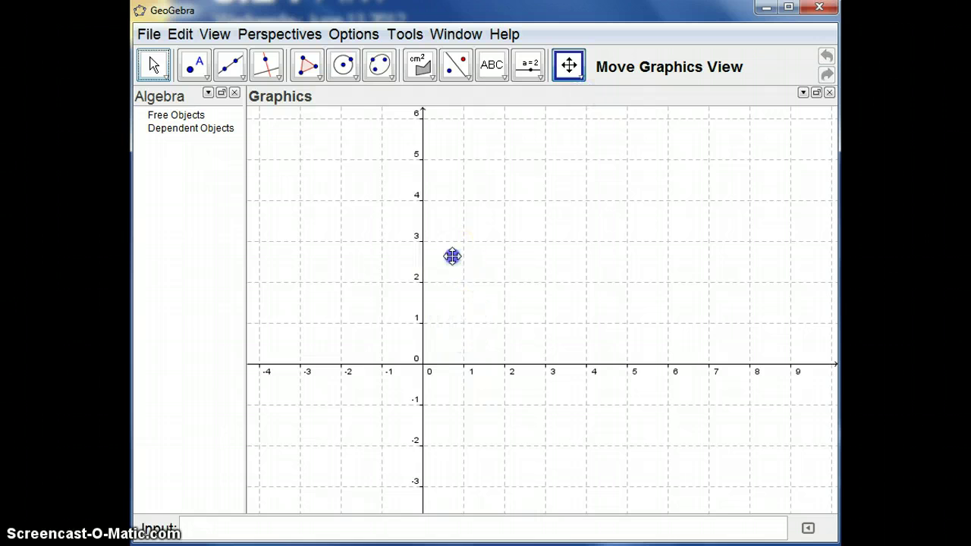
drag(452, 256, 402, 306)
click(582, 78)
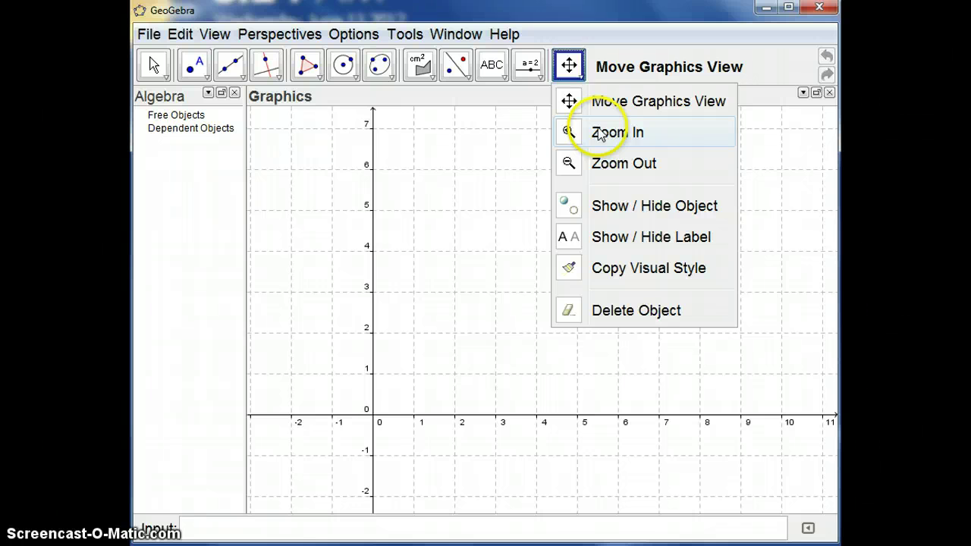
click(577, 67)
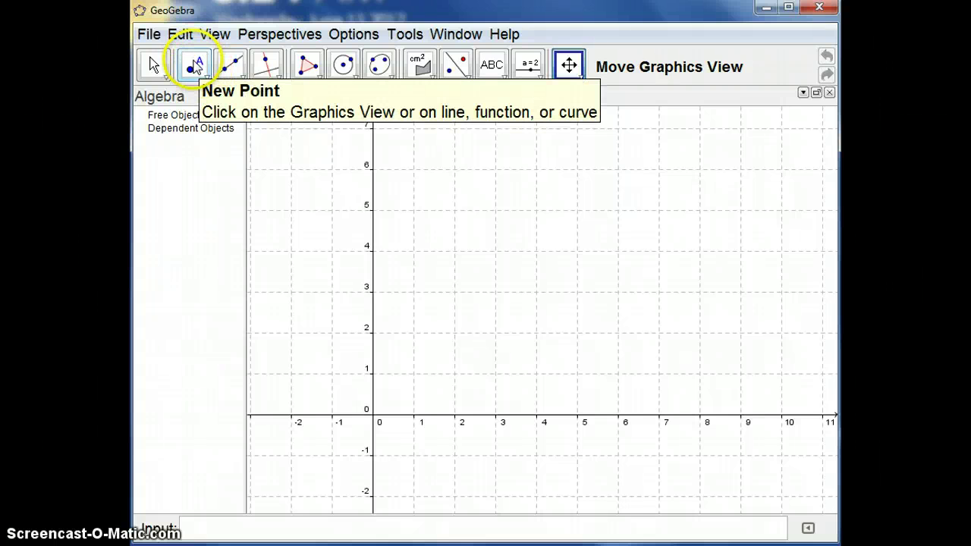
Plot three new points on the grid at (1, 1), (1, 4) and (5, 1).
click(195, 66)
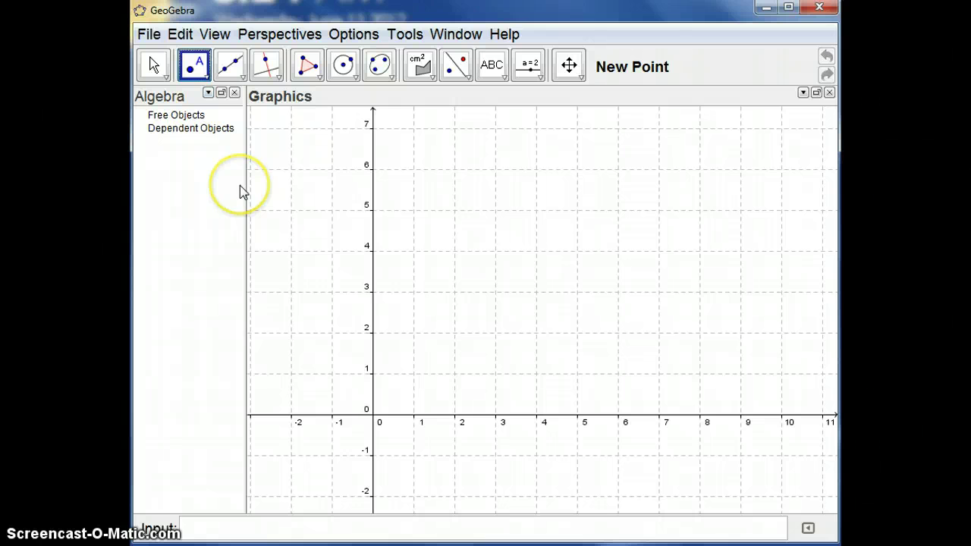
click(413, 372)
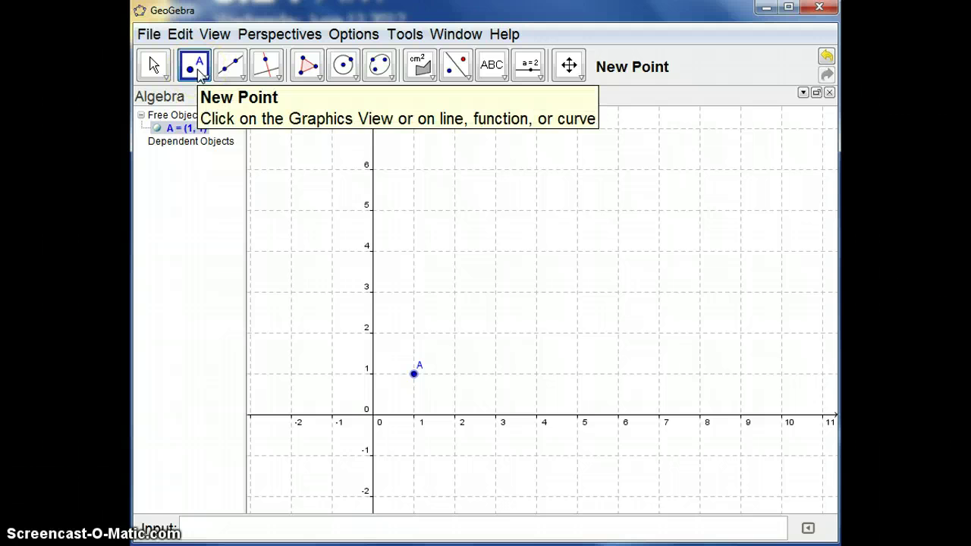
click(414, 250)
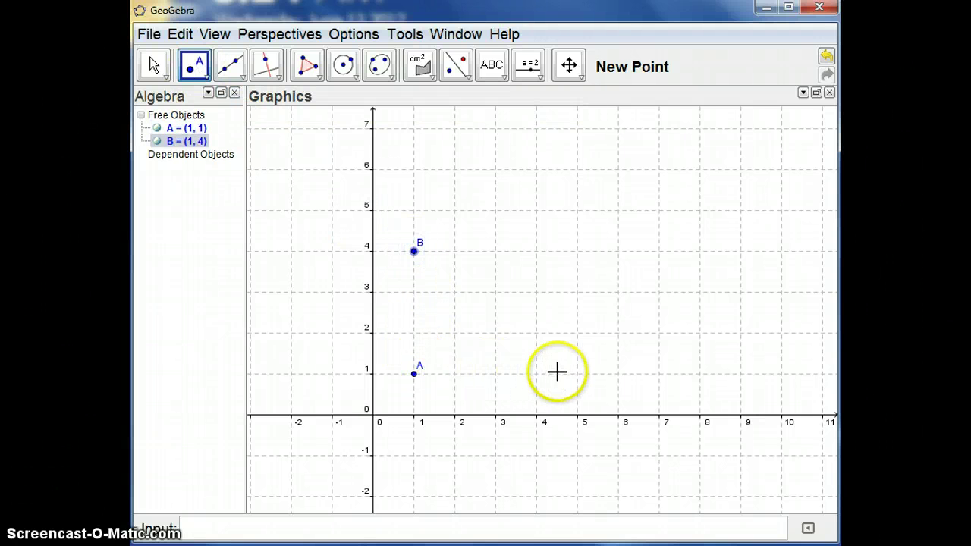
click(578, 372)
click(714, 237)
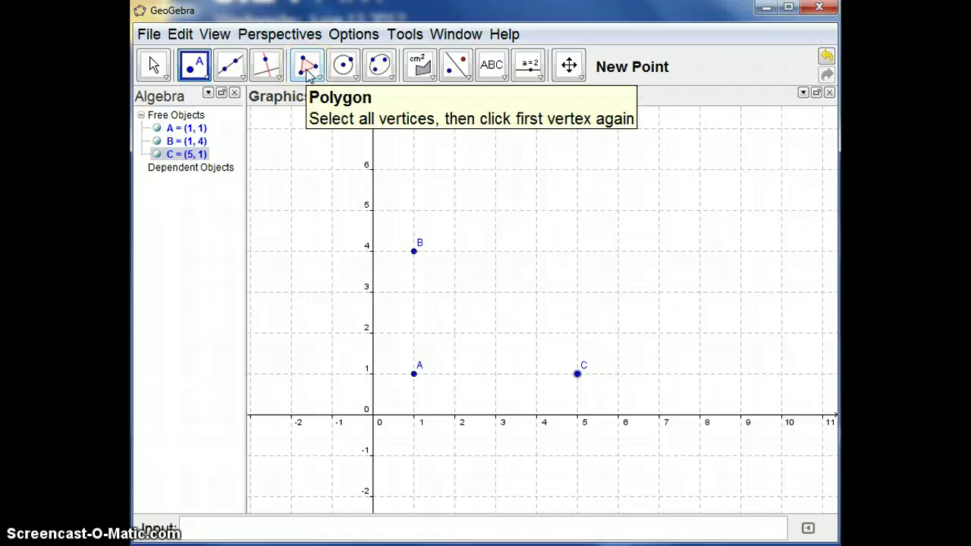
Construct a triangle with the Polygon tool through points B, A and C, closing it at B.
drag(317, 76, 350, 105)
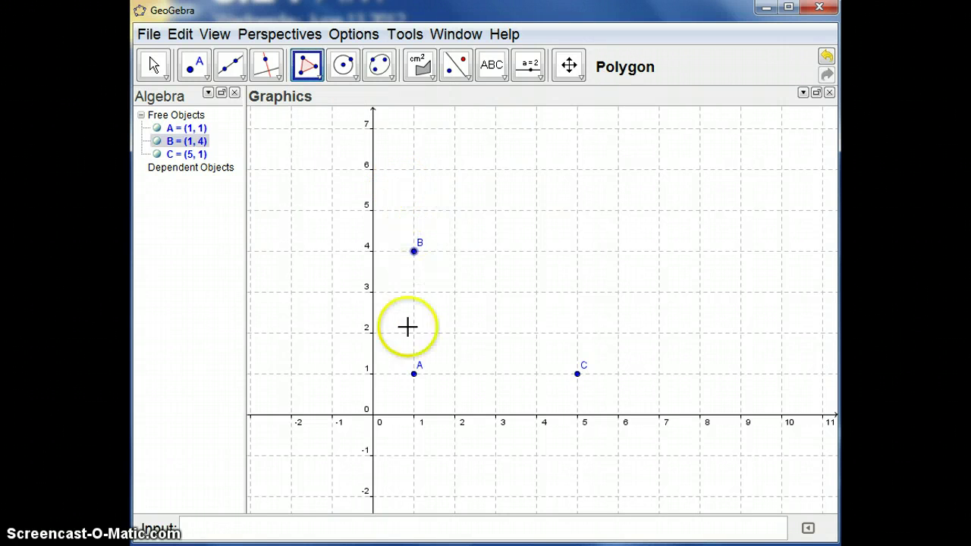
click(414, 252)
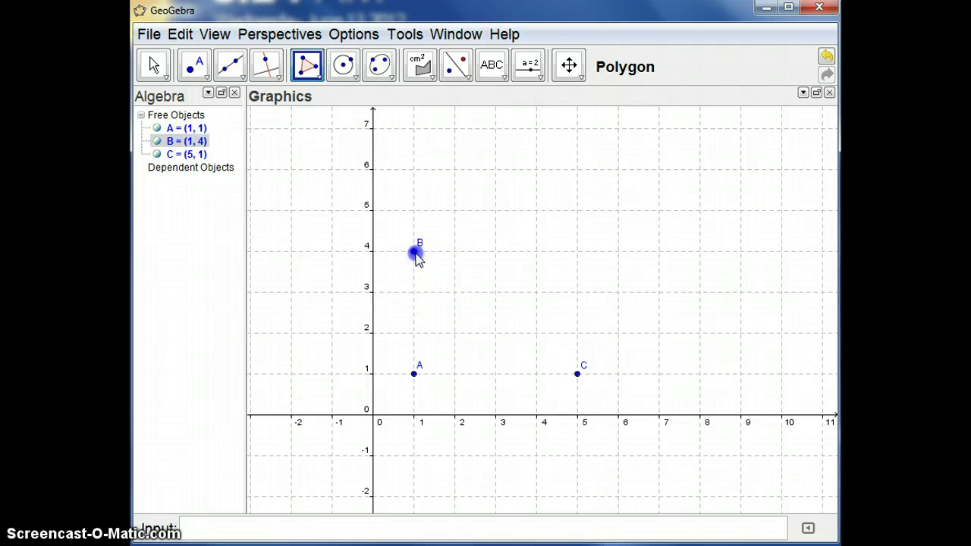
click(414, 373)
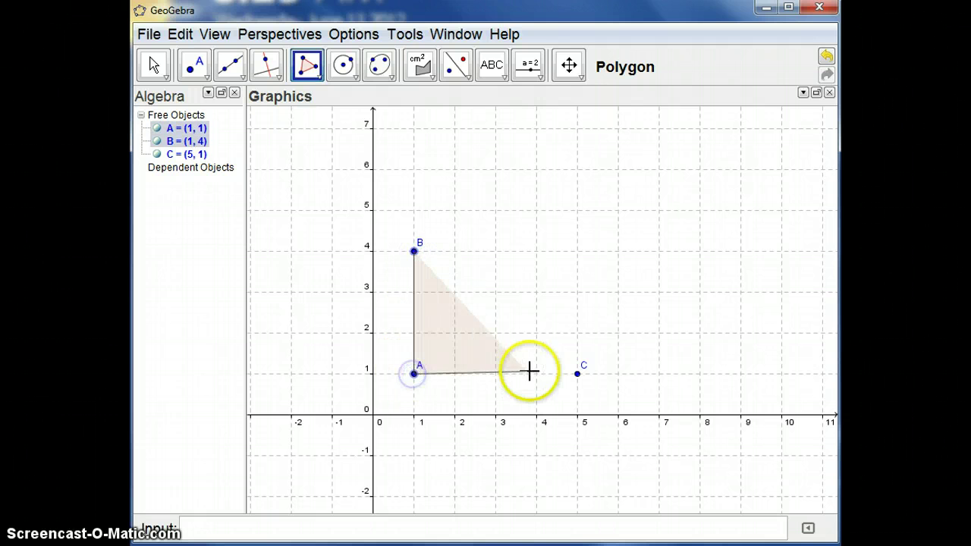
click(575, 376)
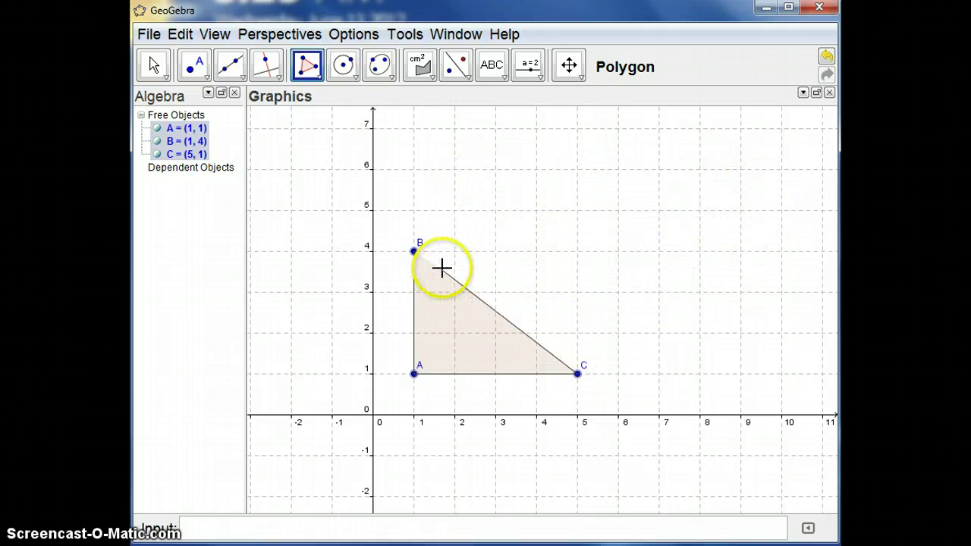
click(415, 250)
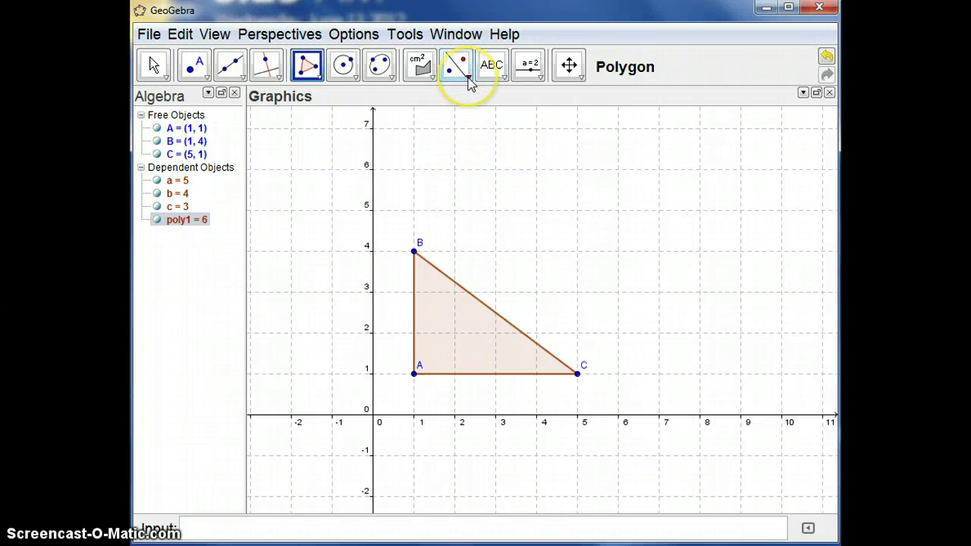
Measure the triangle's interior angle at vertex A with the Angle tool, using points C, A and B in that order.
click(428, 70)
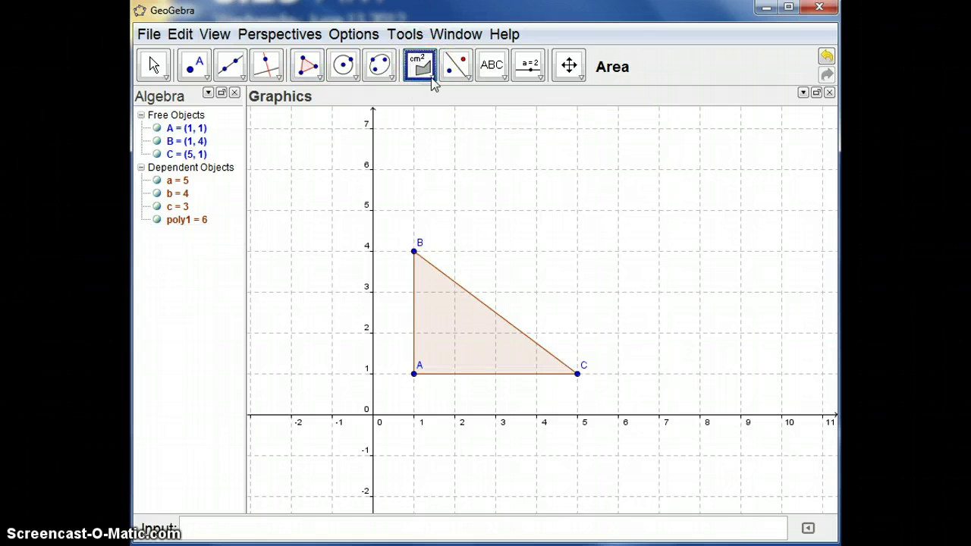
click(429, 79)
drag(441, 102, 452, 179)
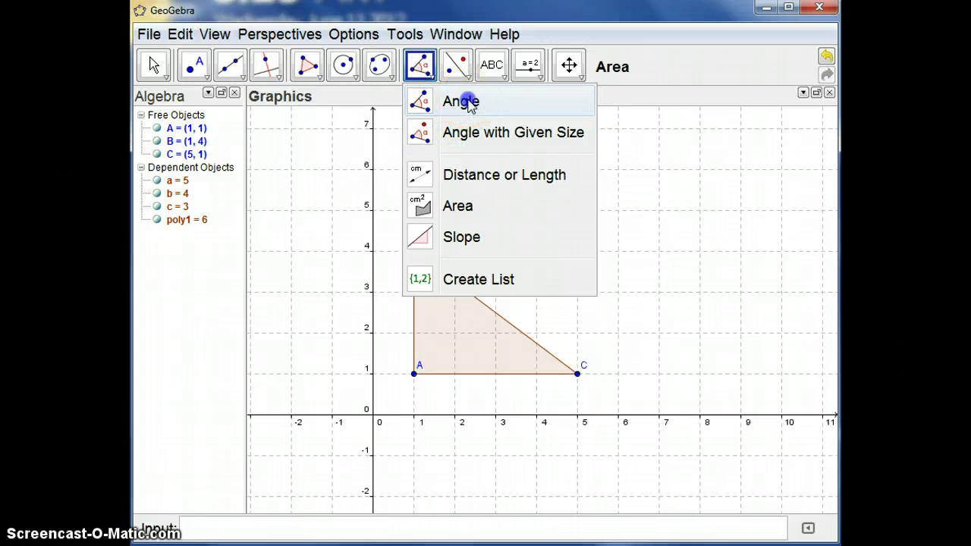
click(469, 103)
click(416, 254)
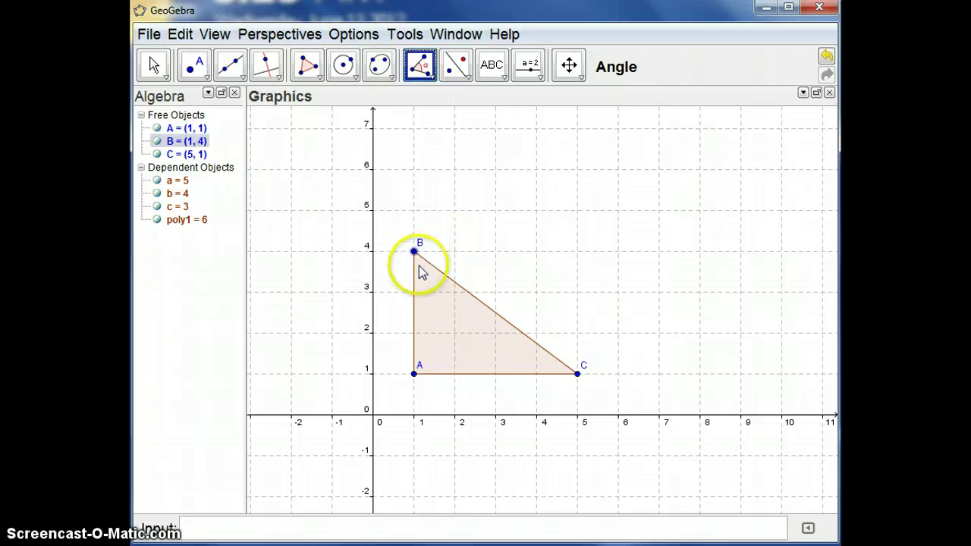
click(578, 375)
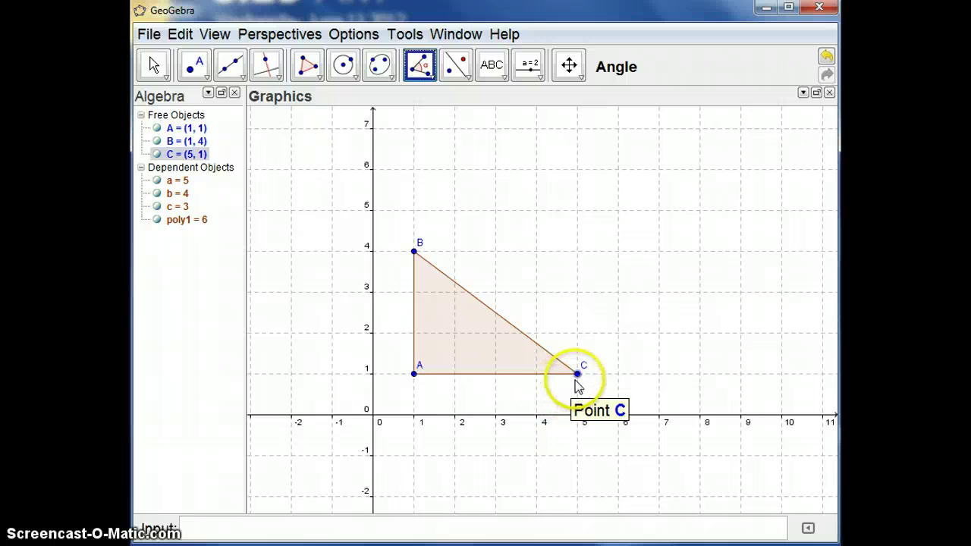
click(578, 374)
click(414, 374)
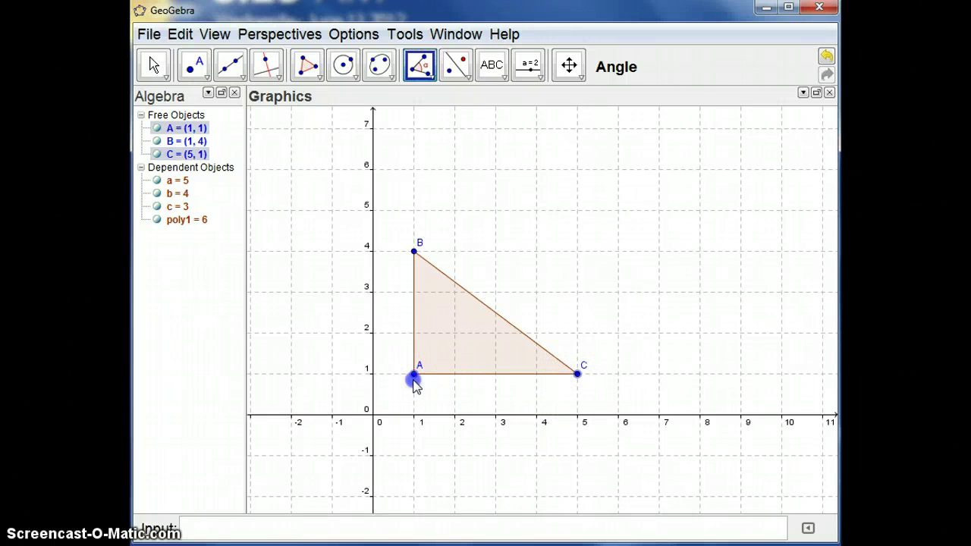
click(415, 252)
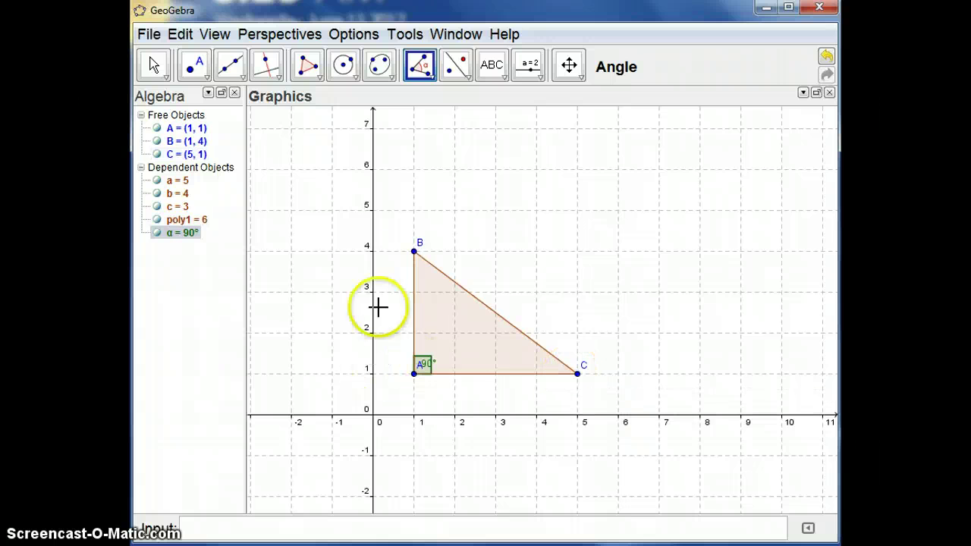
Measure the reflex angle at vertex A, using points B, A and C in that order.
click(413, 251)
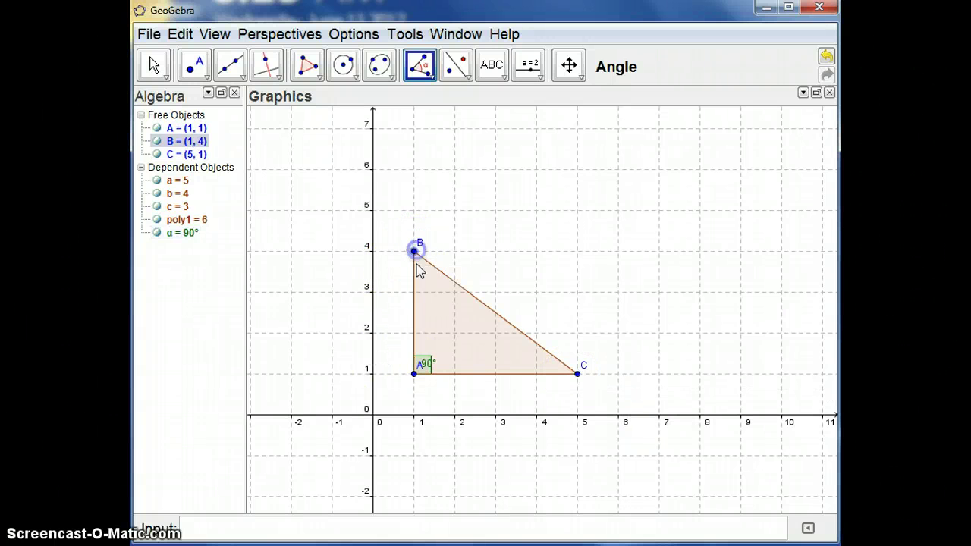
click(415, 375)
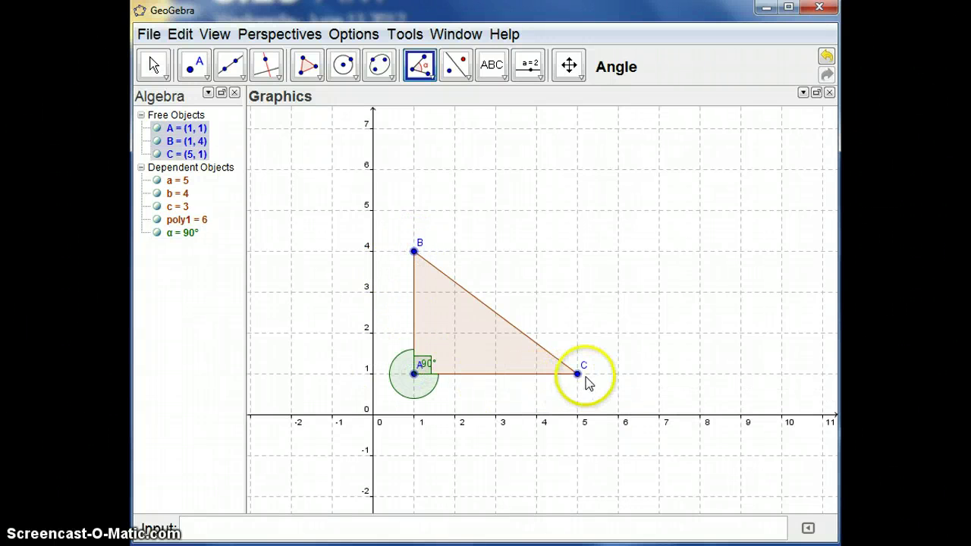
click(580, 373)
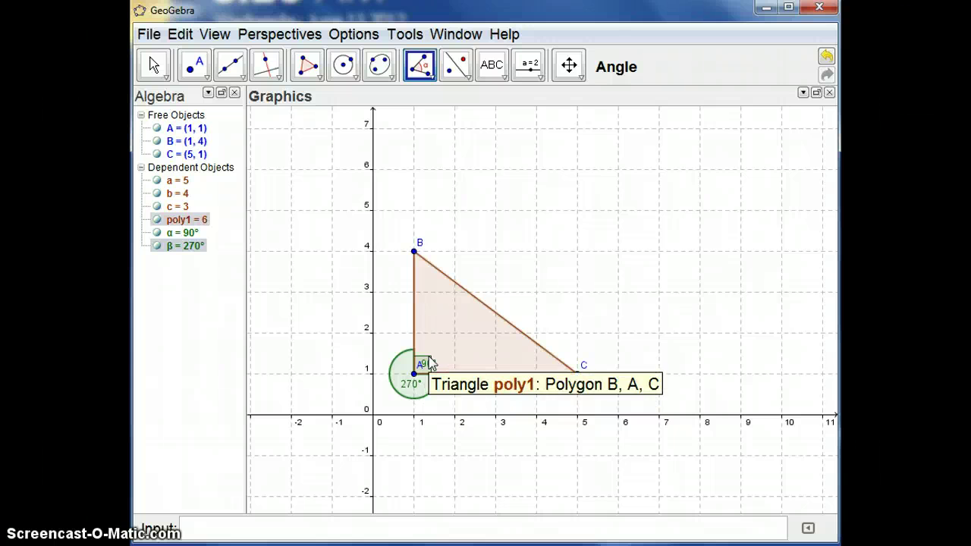
mouse_move(426, 380)
mouse_down()
mouse_move(417, 403)
mouse_move(581, 398)
mouse_up()
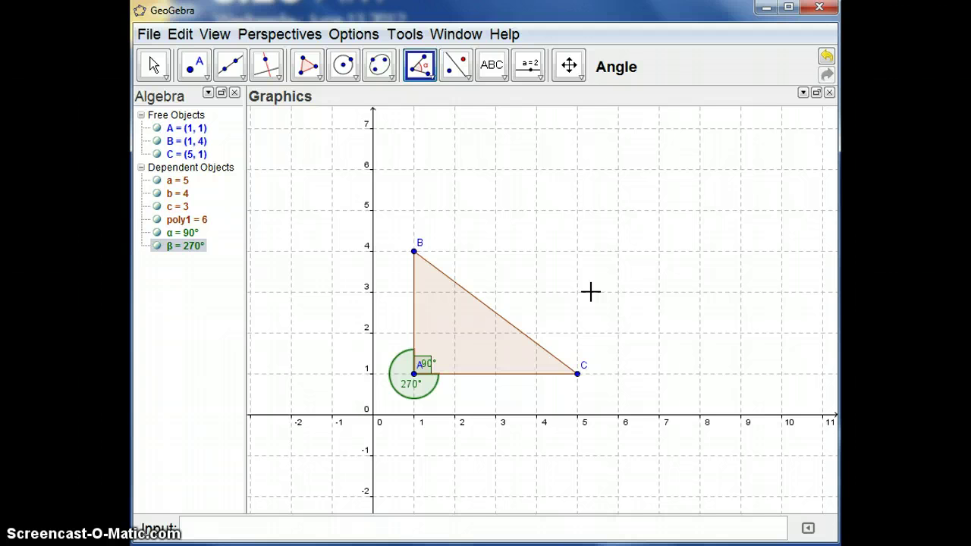
Measure the triangle's interior angle at vertex C, using points B, C and A in that order.
click(414, 252)
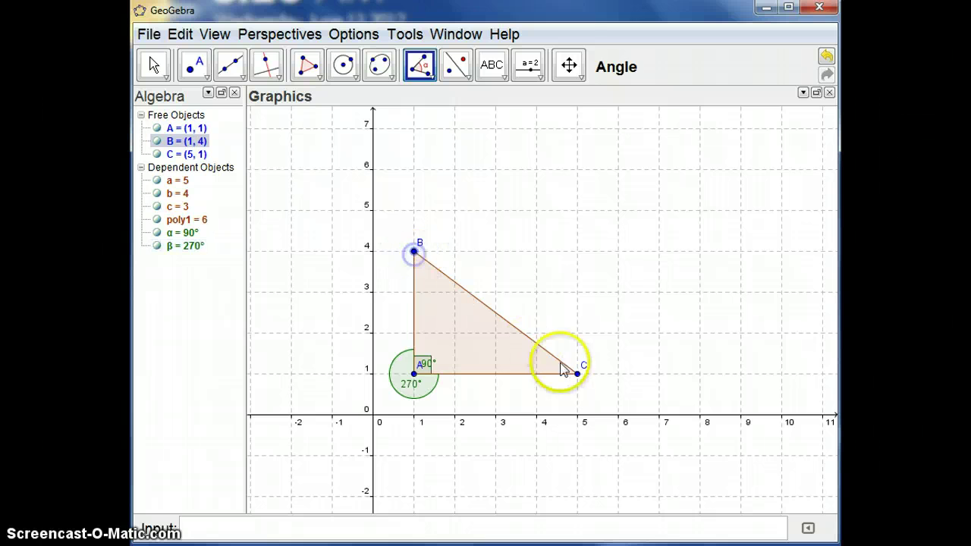
click(578, 374)
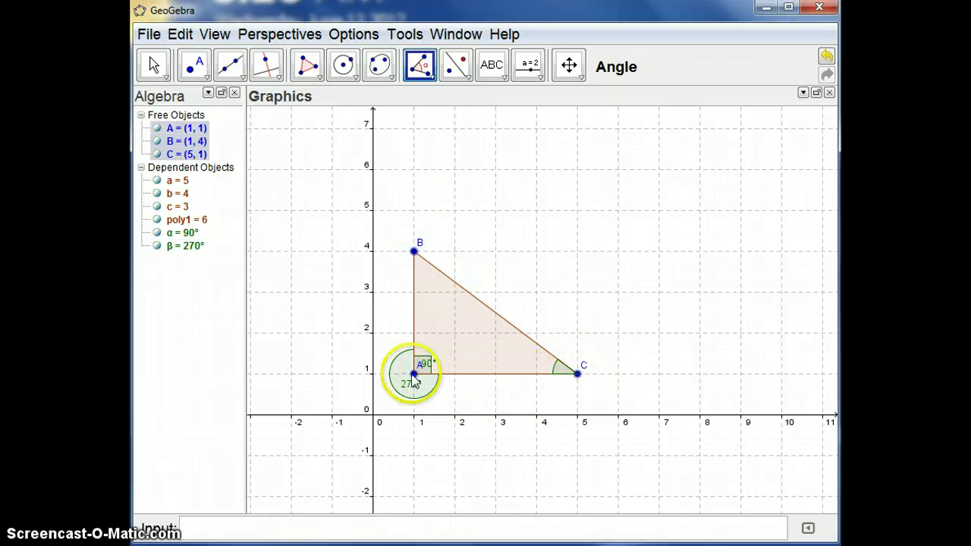
click(413, 373)
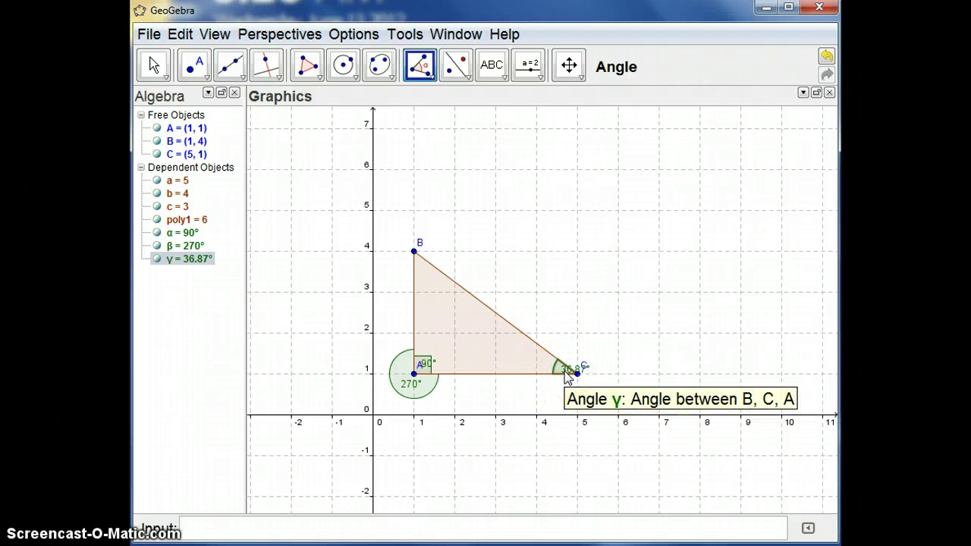
Move the angle label at vertex C inside the triangle, clear of the vertex and the angle arc.
click(155, 65)
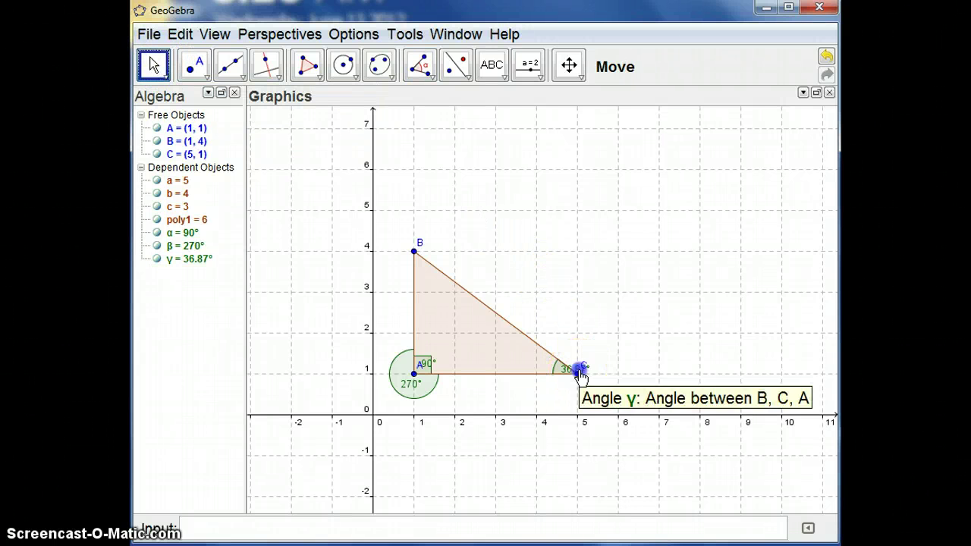
click(576, 369)
drag(576, 368, 538, 369)
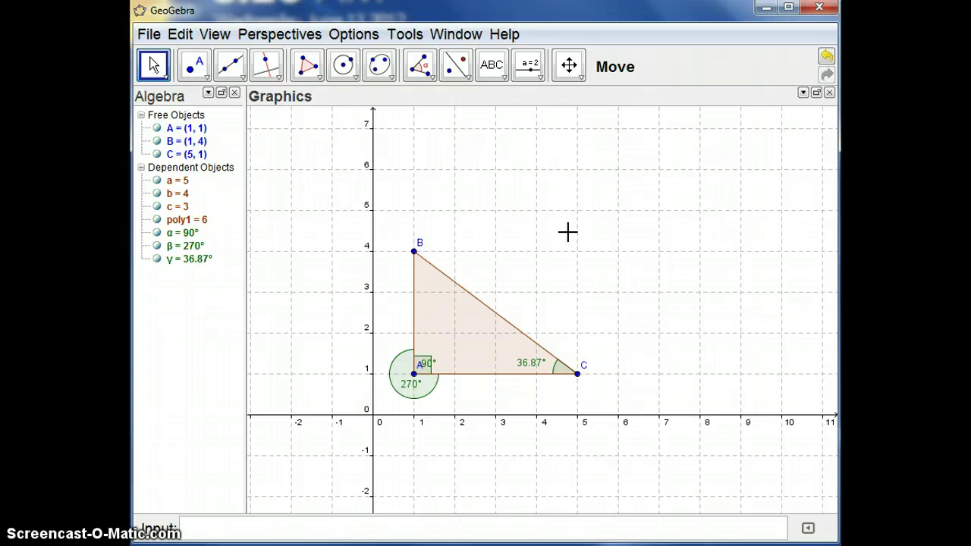
click(420, 300)
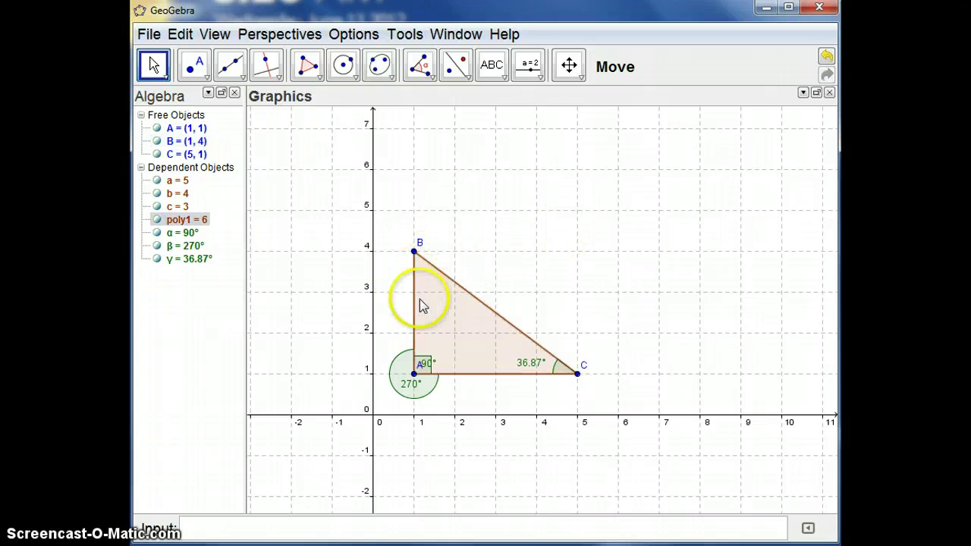
click(419, 373)
click(545, 366)
click(578, 374)
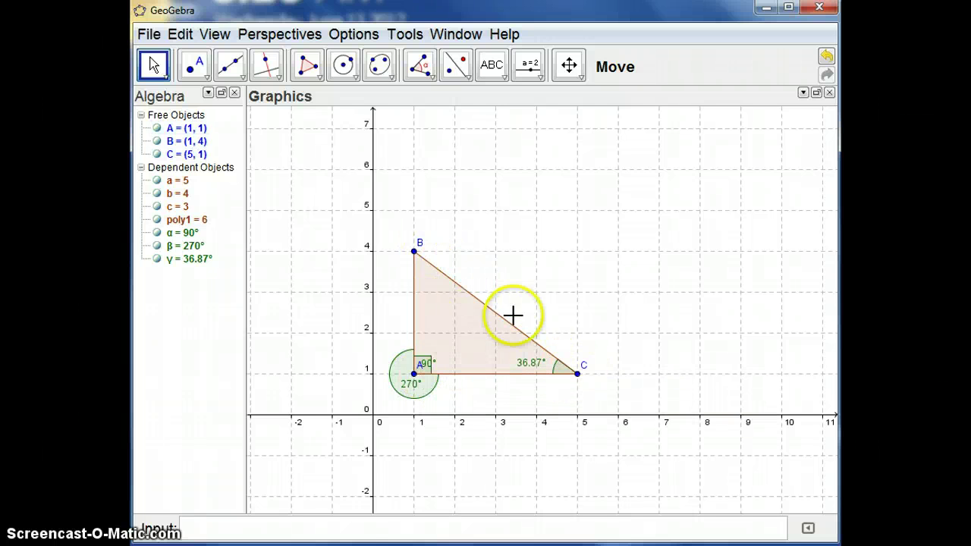
click(584, 387)
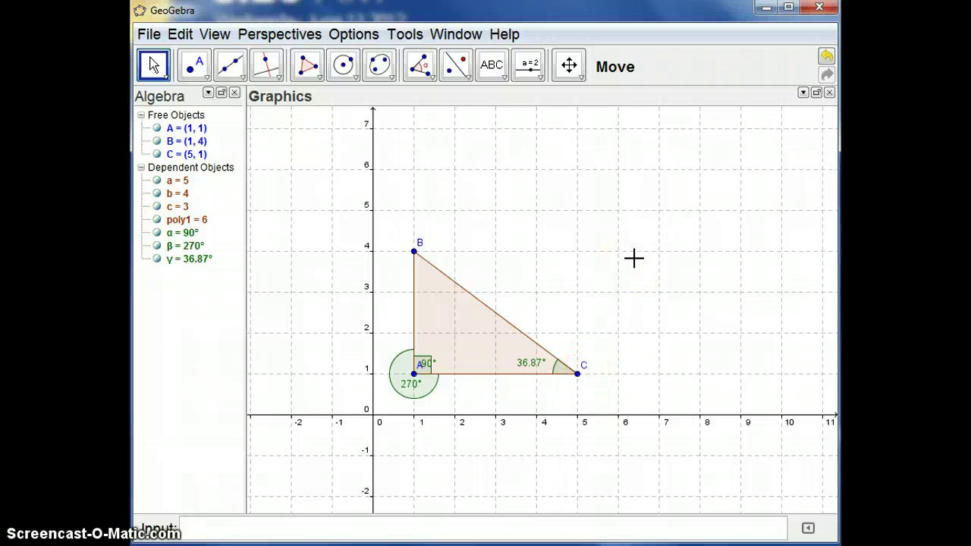
Measure the distance from point B to point C with the Distance or Length tool.
click(431, 82)
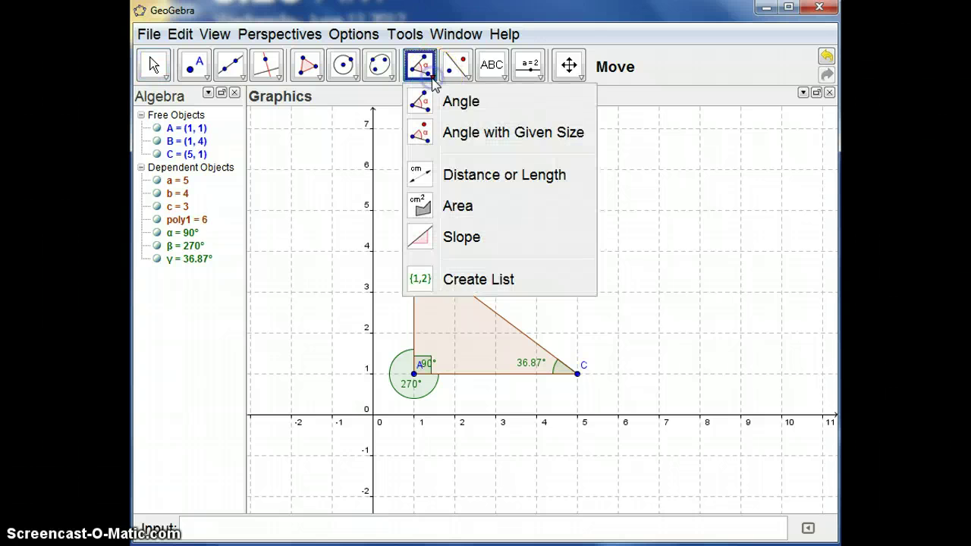
click(446, 176)
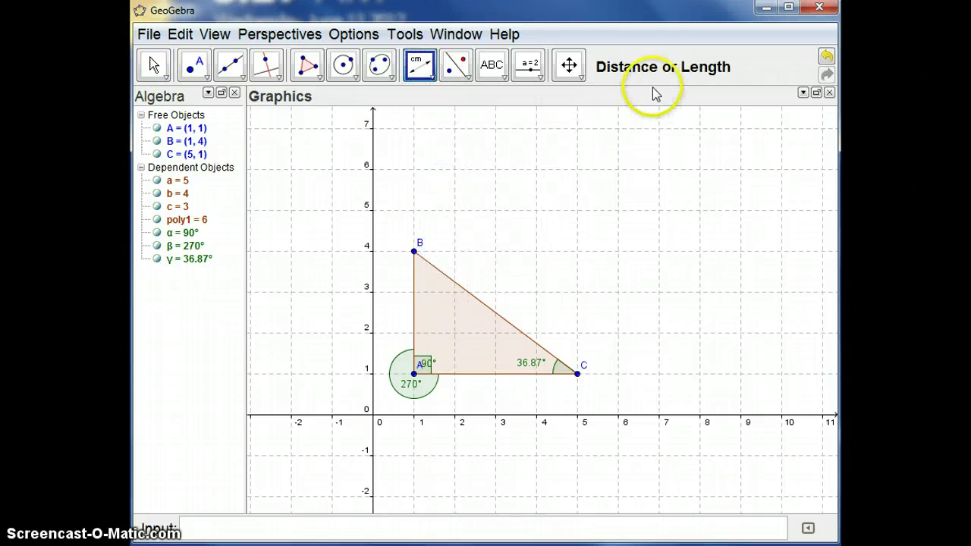
click(415, 253)
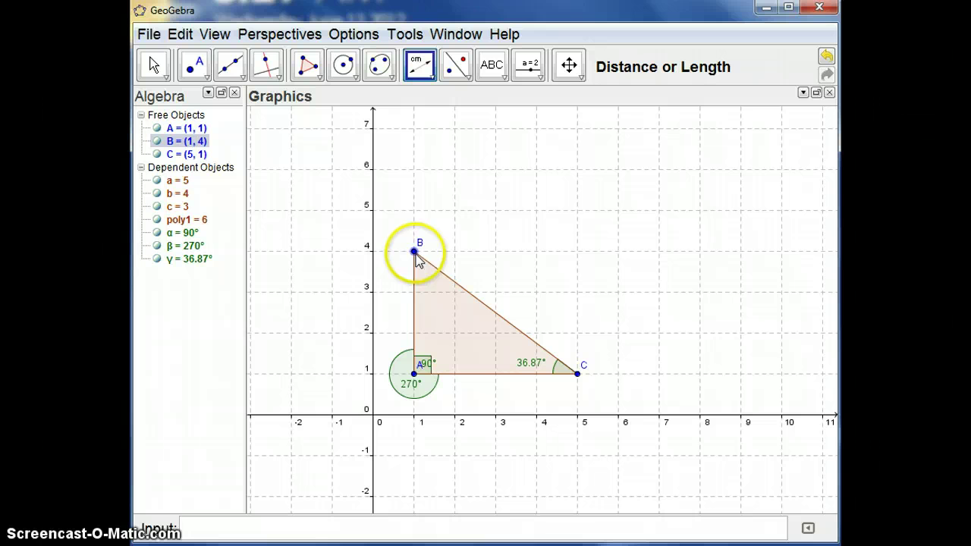
click(578, 373)
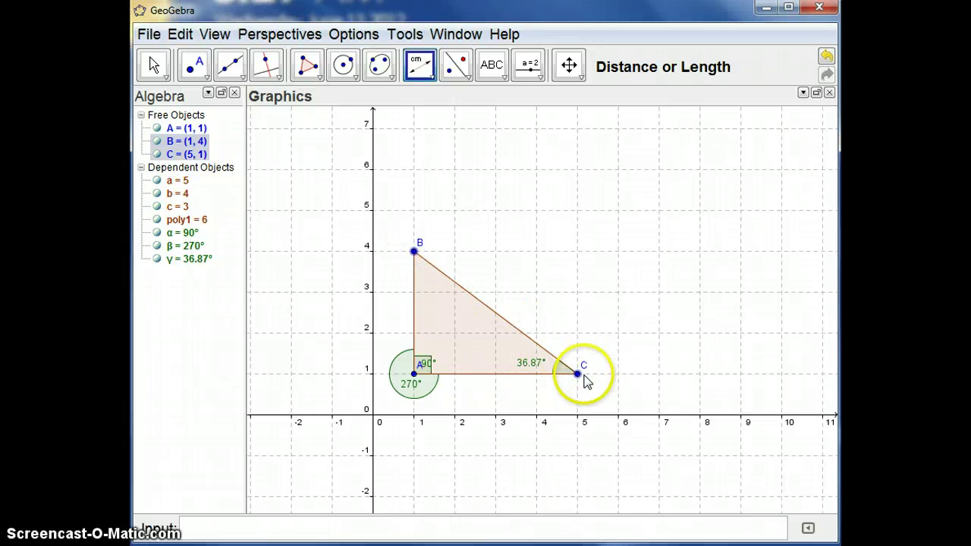
drag(586, 327, 529, 332)
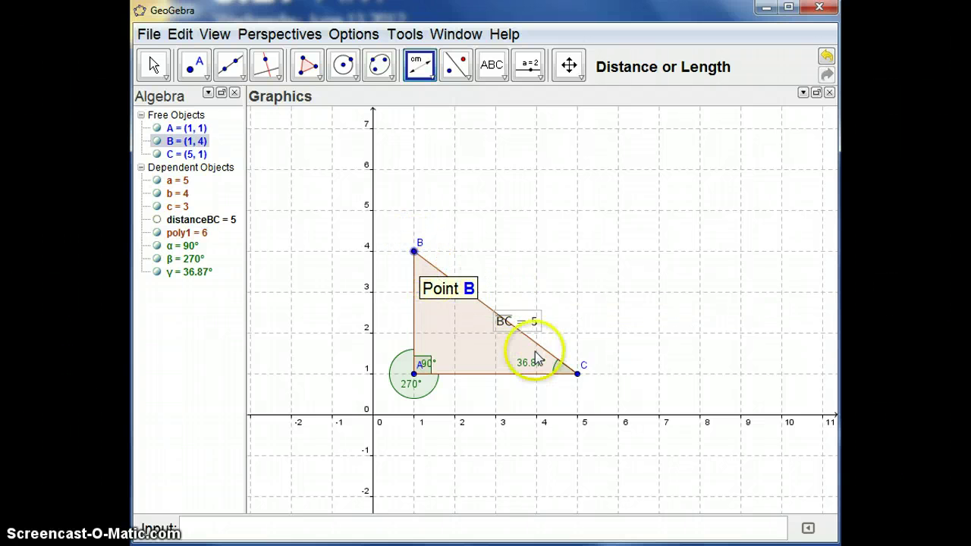
Measure the hypotenuse itself as a segment so its length is labelled along side BC.
click(541, 290)
click(504, 328)
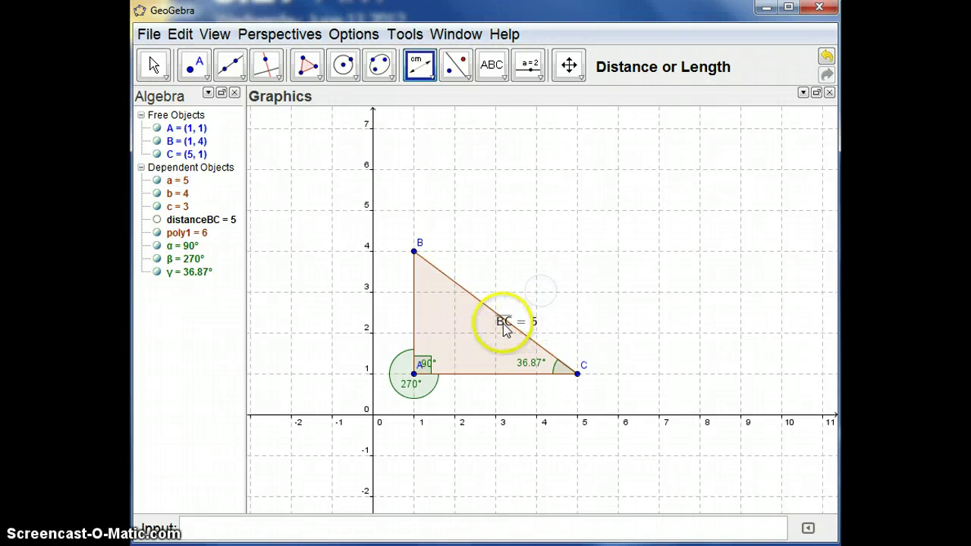
click(505, 324)
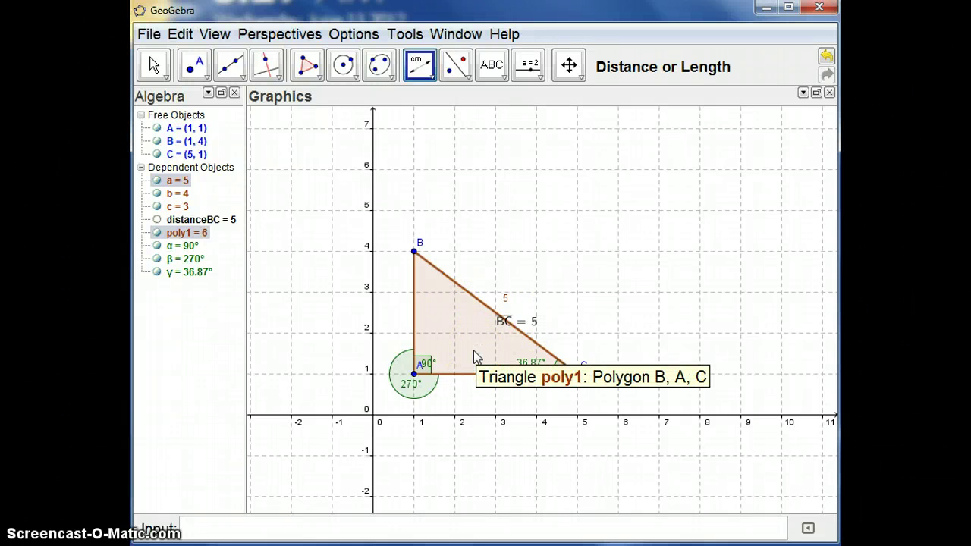
click(555, 316)
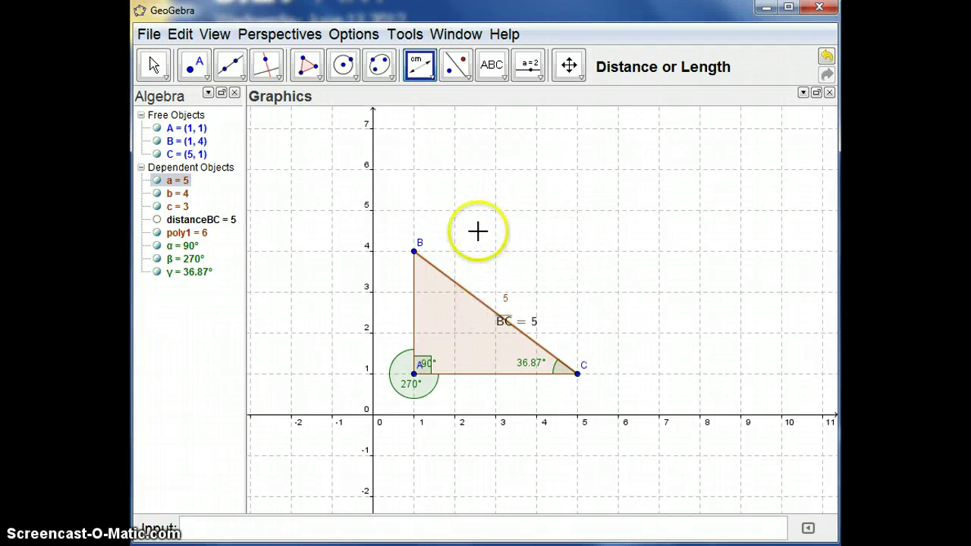
Measure the area of triangle BAC and move the area label inside the triangle, clear of the BC length label.
click(429, 79)
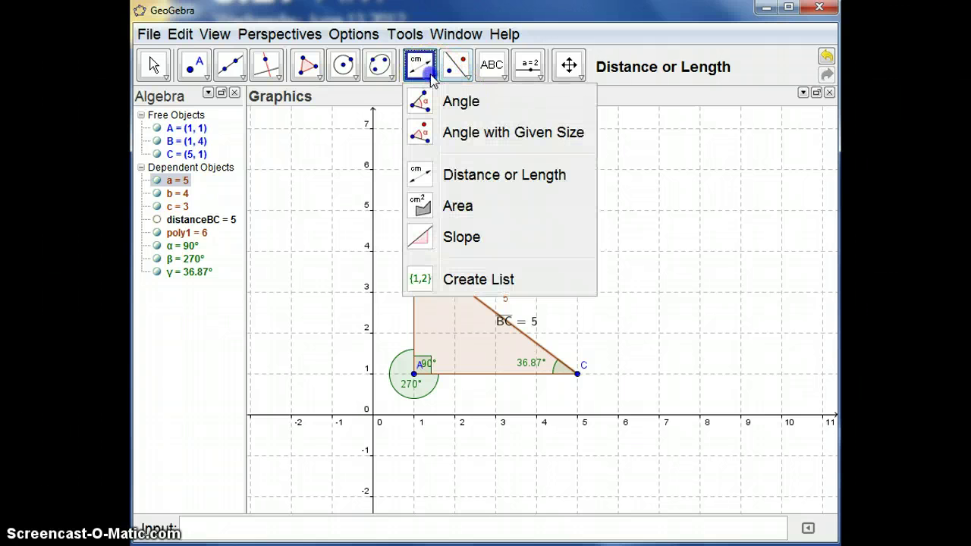
click(458, 205)
click(451, 324)
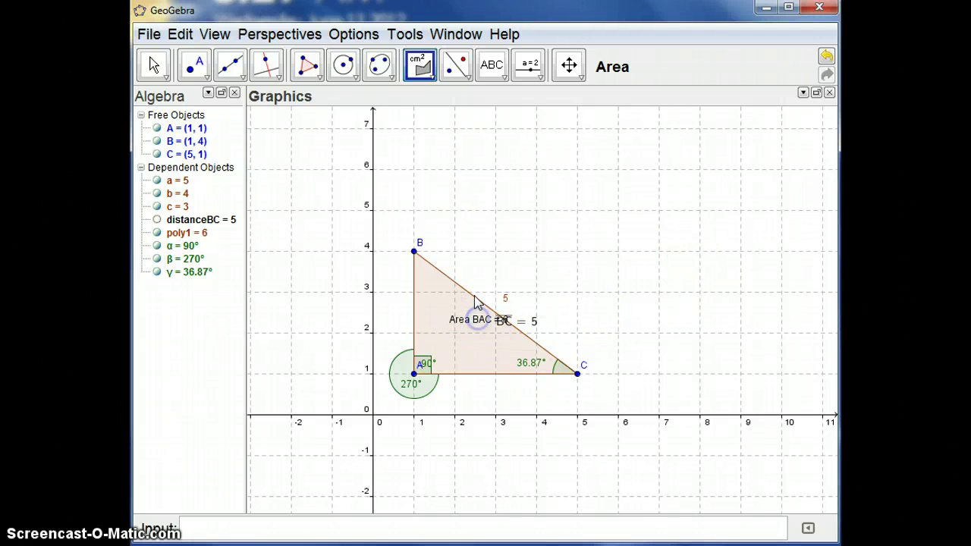
click(152, 66)
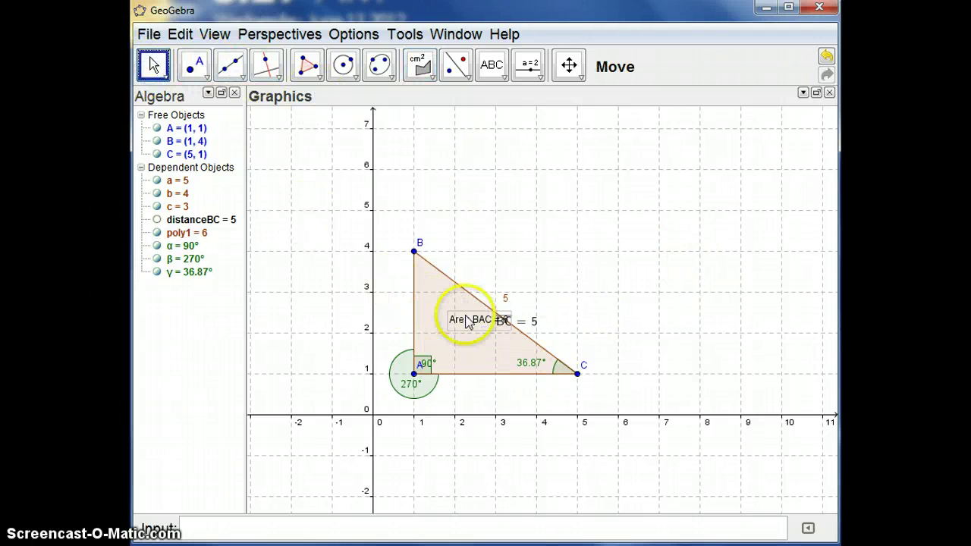
drag(472, 325, 451, 323)
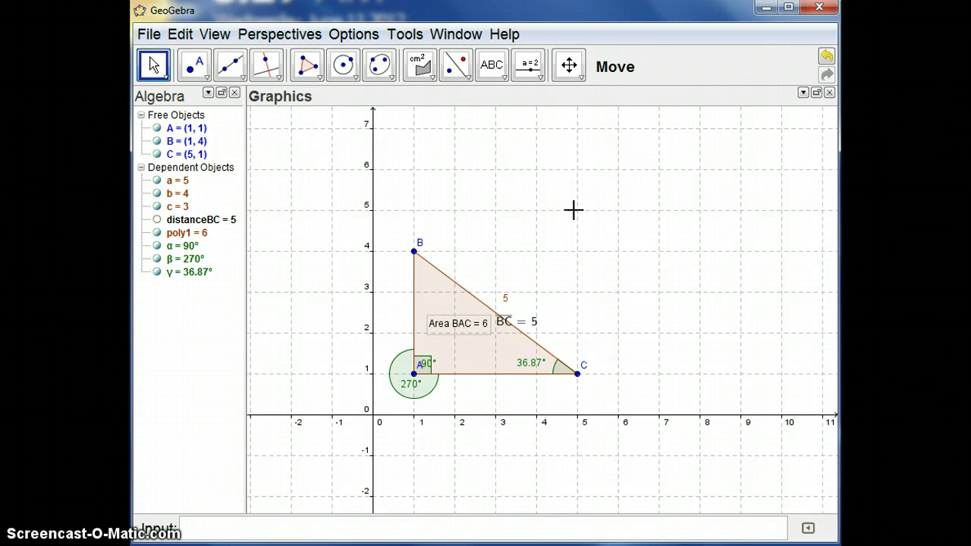